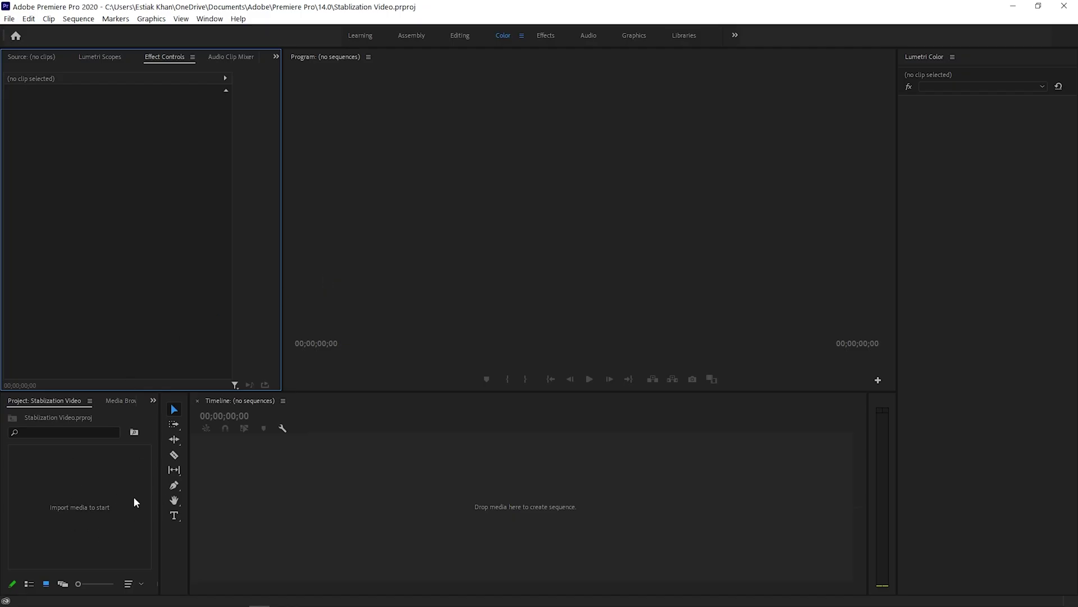
Import the clip MVI_2899.MP4 into the project and create a new sequence from it
{"action": "double_click", "coordinate": [100, 502]}
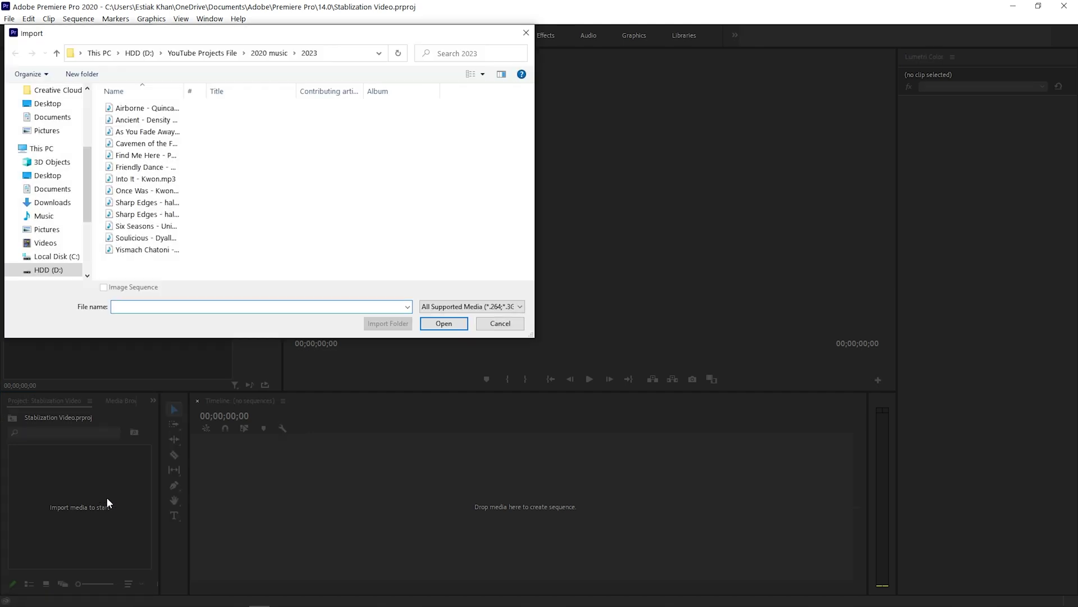
{"action": "left_click", "coordinate": [526, 33]}
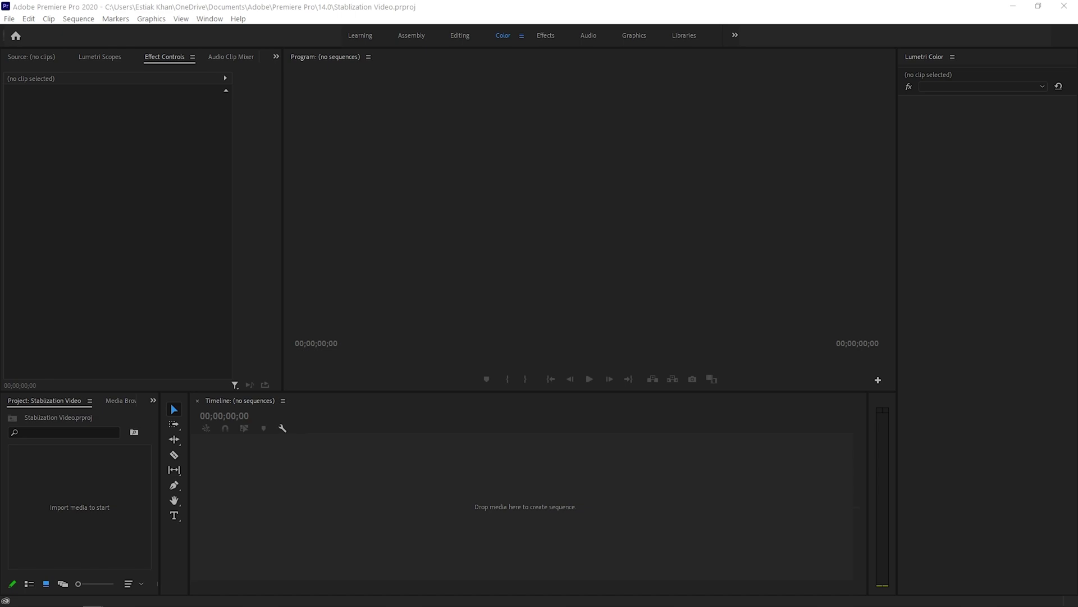
{"action": "left_click_drag", "start_coordinate": [56, 601], "coordinate": [93, 517]}
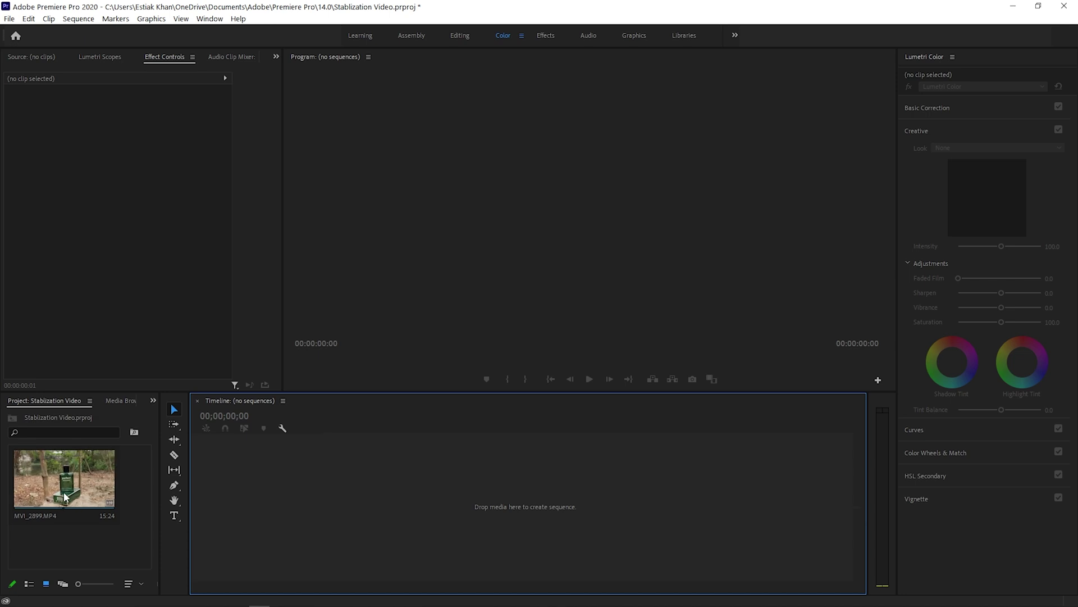
{"action": "right_click", "coordinate": [69, 491]}
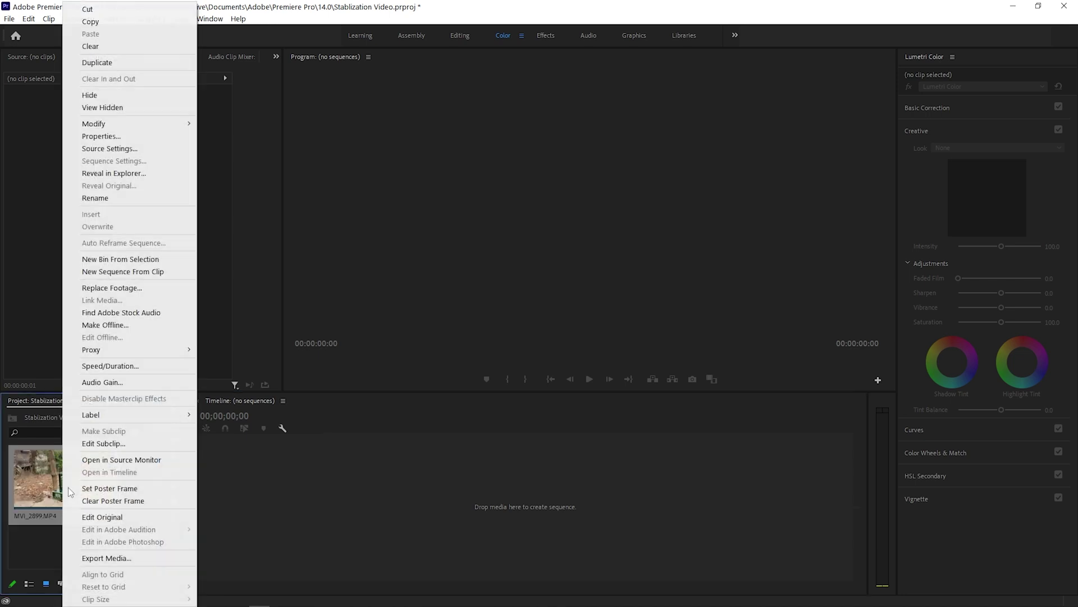
{"action": "left_click", "coordinate": [148, 271]}
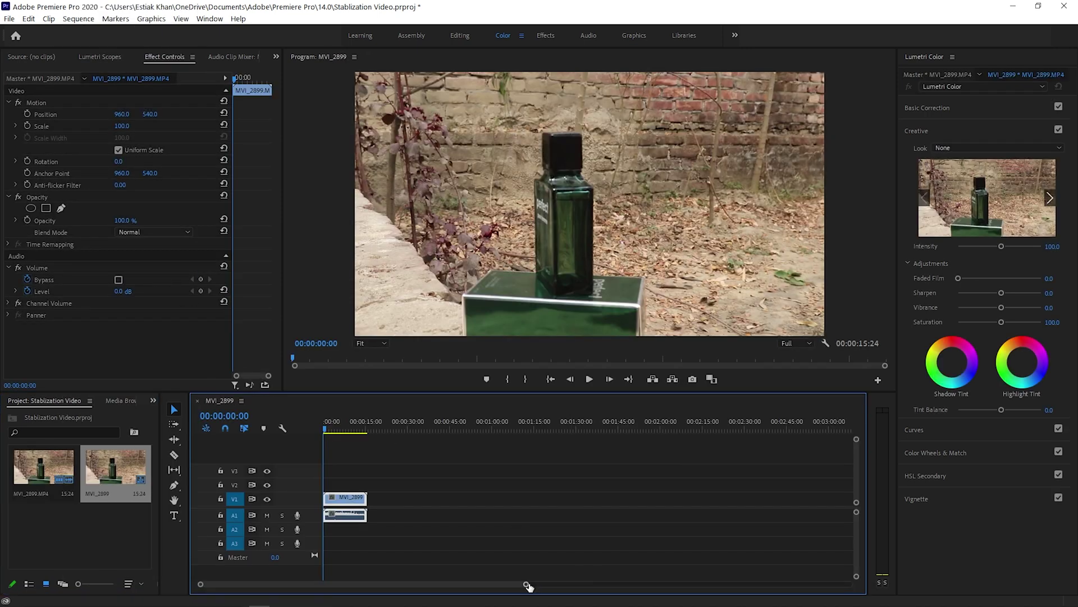
Unlink the MVI_2899.MP4 clip's audio from its video in the timeline and delete the audio
{"action": "left_click_drag", "start_coordinate": [526, 584], "coordinate": [459, 576]}
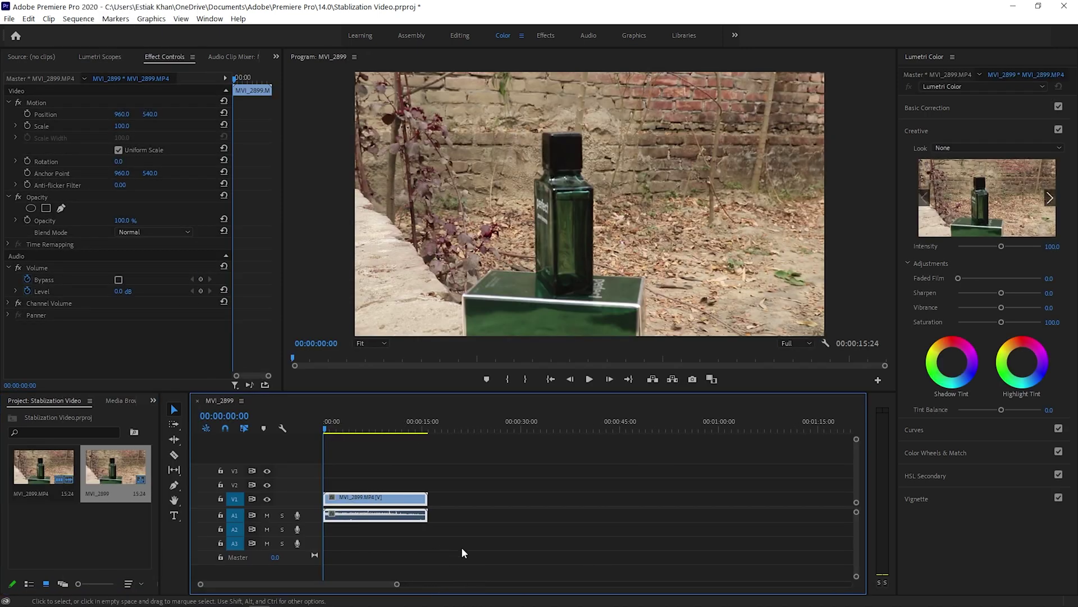
{"action": "right_click", "coordinate": [392, 507]}
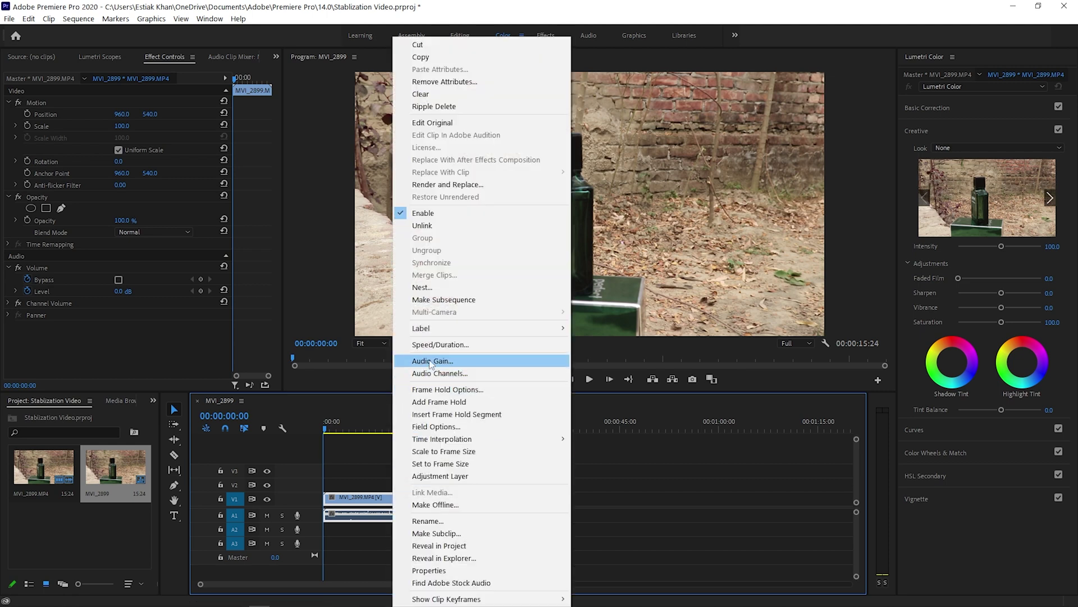
{"action": "left_click", "coordinate": [435, 225]}
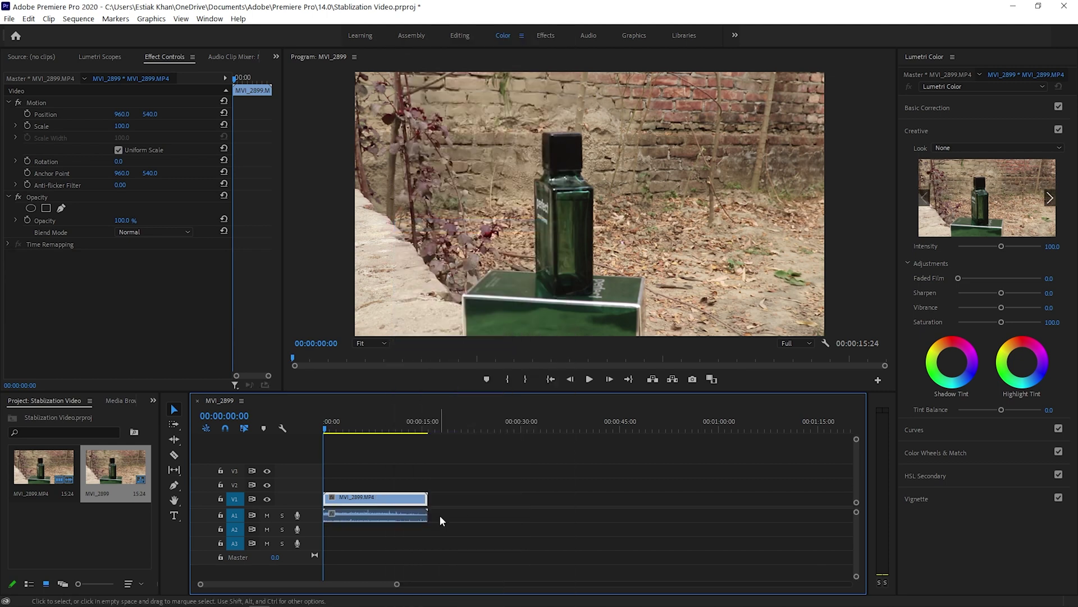
{"action": "left_click", "coordinate": [416, 515]}
{"action": "key", "text": "Delete"}
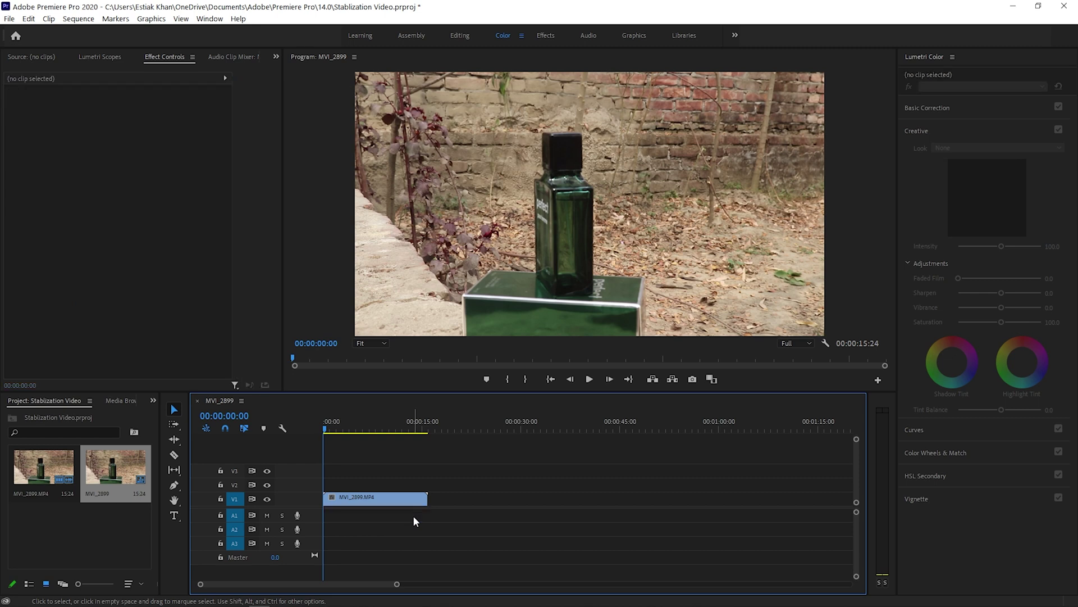
Stretch the timeline view around the clip and increase the height of the audio tracks and the Video 1 track
{"action": "scroll", "coordinate": [367, 579], "scroll_direction": "up", "scroll_amount": 3}
{"action": "scroll", "coordinate": [359, 576], "scroll_direction": "up", "scroll_amount": 5}
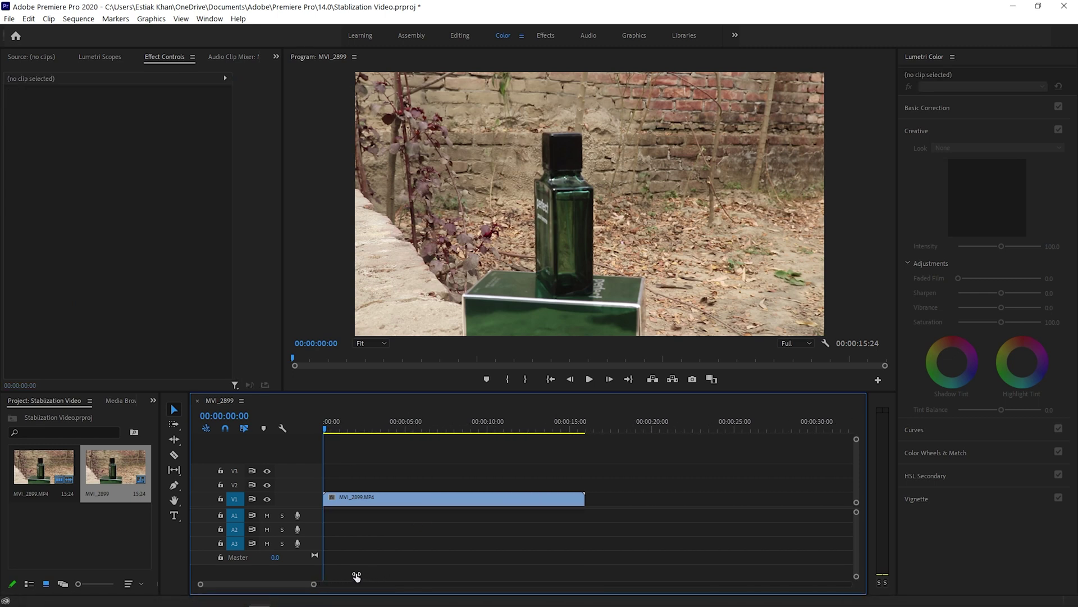
{"action": "scroll", "coordinate": [340, 574], "scroll_direction": "down", "scroll_amount": 1}
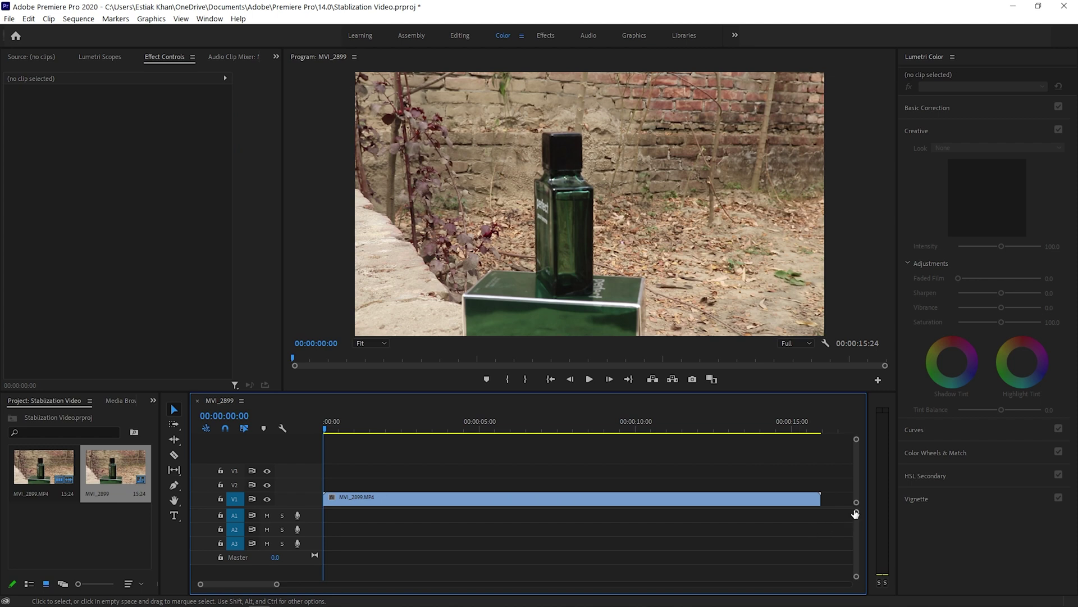
{"action": "left_click_drag", "start_coordinate": [856, 511], "coordinate": [854, 512]}
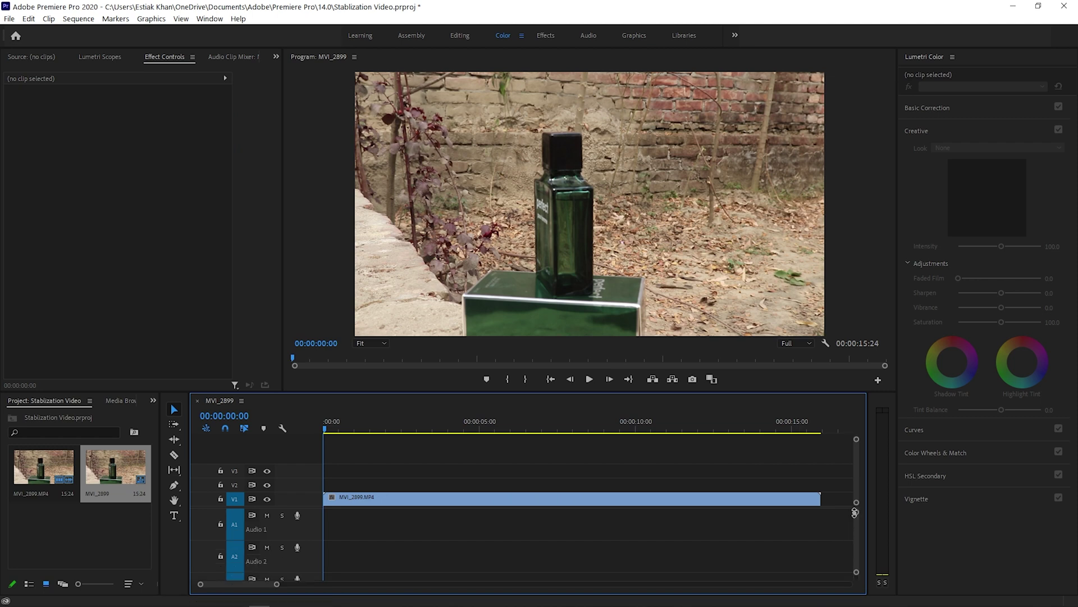
{"action": "double_click", "coordinate": [287, 499]}
{"action": "left_click_drag", "start_coordinate": [276, 583], "coordinate": [273, 583]}
Play the original clip in the timeline to check its camera shake, and return the playhead to the clip's start
{"action": "left_click", "coordinate": [367, 465]}
{"action": "key", "text": "space"}
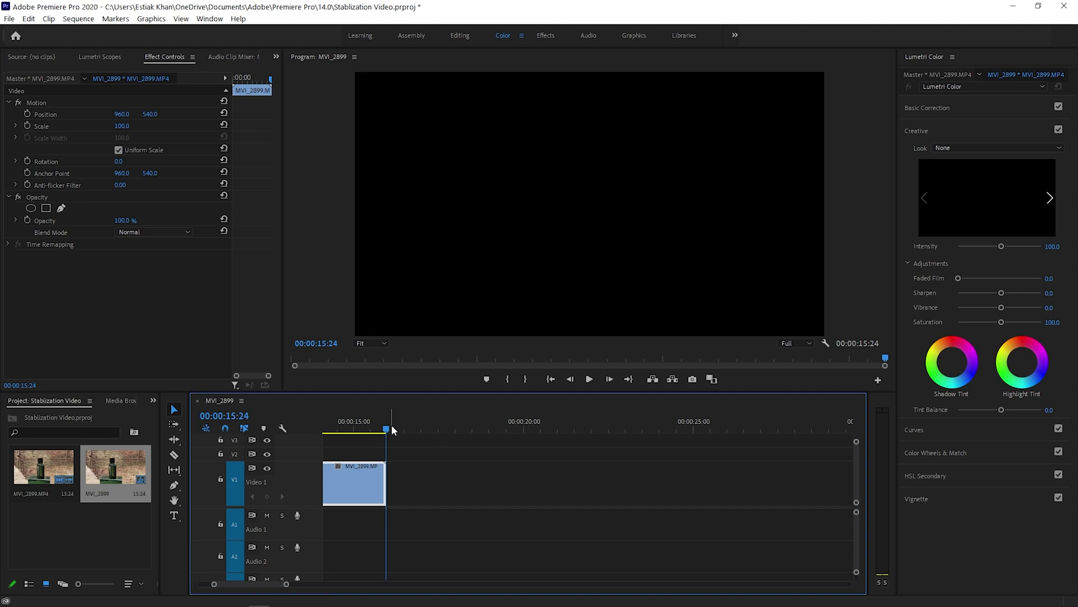
{"action": "left_click_drag", "start_coordinate": [389, 428], "coordinate": [309, 431]}
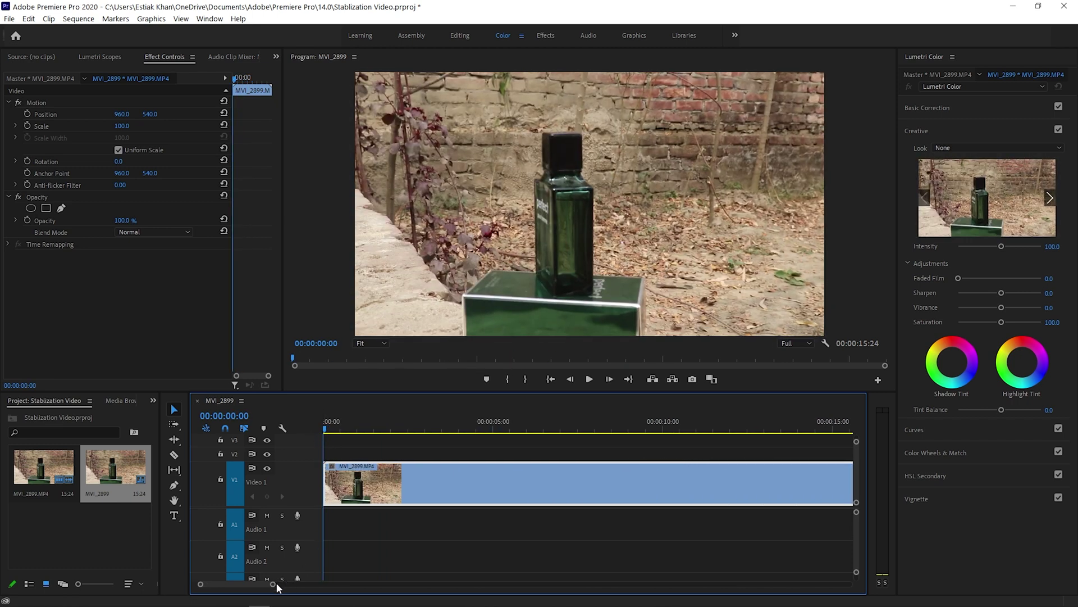
{"action": "left_click_drag", "start_coordinate": [274, 586], "coordinate": [292, 584]}
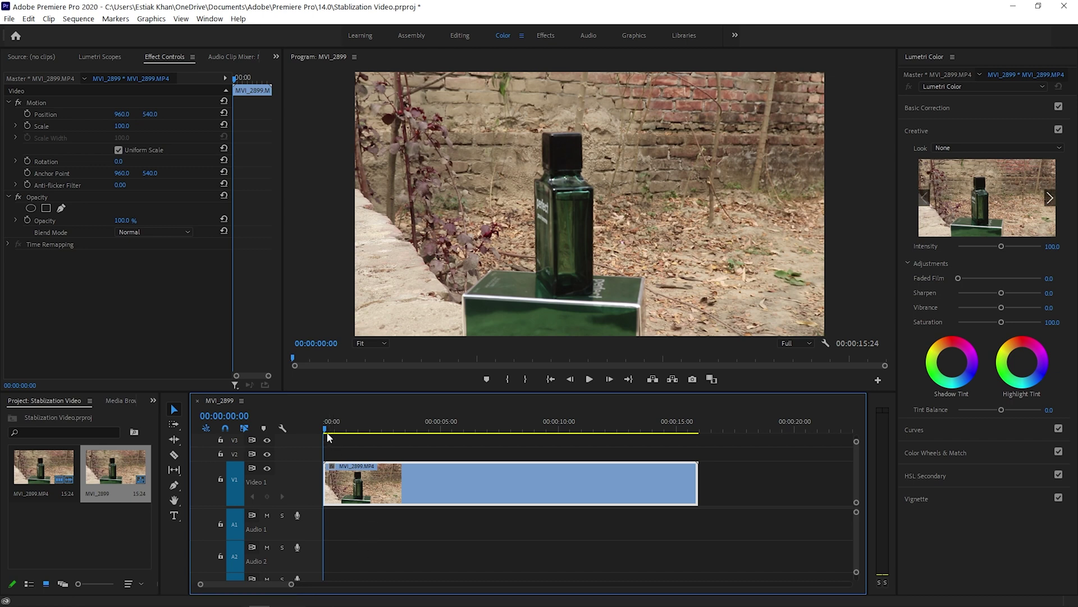
{"action": "key", "text": "space"}
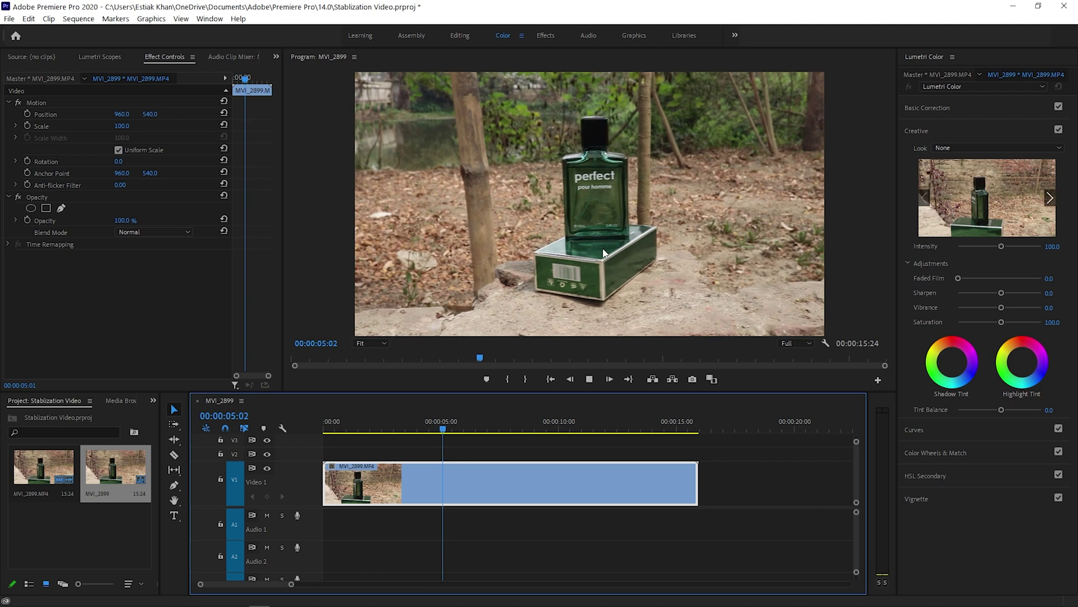
{"action": "key", "text": "space"}
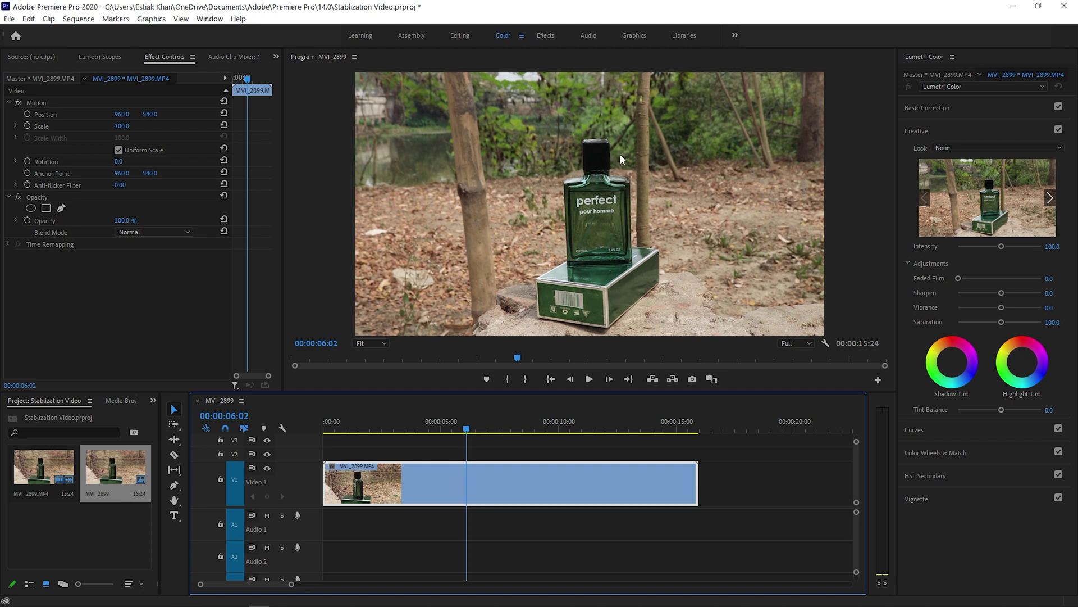
{"action": "left_click_drag", "start_coordinate": [466, 429], "coordinate": [324, 418]}
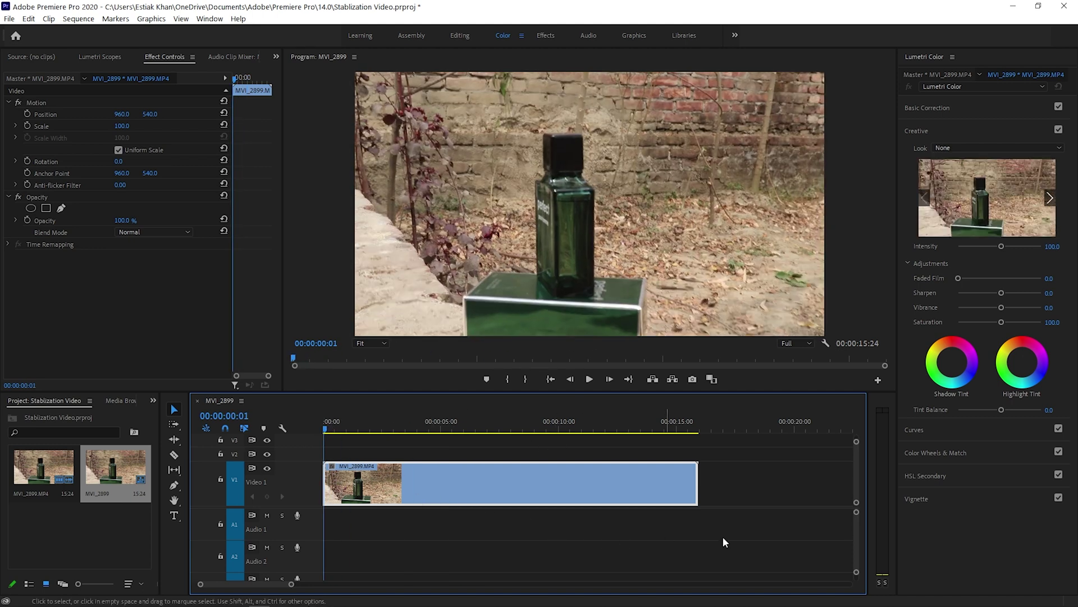
Find the Warp Stabilizer effect by searching for "warp" and apply it to the MVI_2899.MP4 clip on Video 1
{"action": "left_click", "coordinate": [153, 400]}
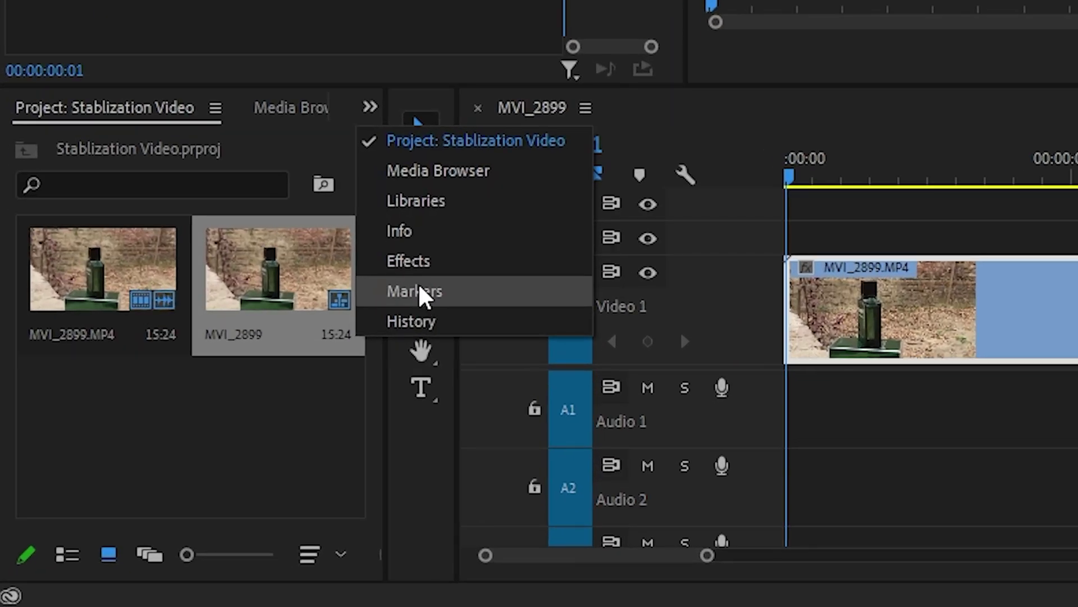
{"action": "left_click", "coordinate": [421, 276]}
{"action": "left_click", "coordinate": [146, 145]}
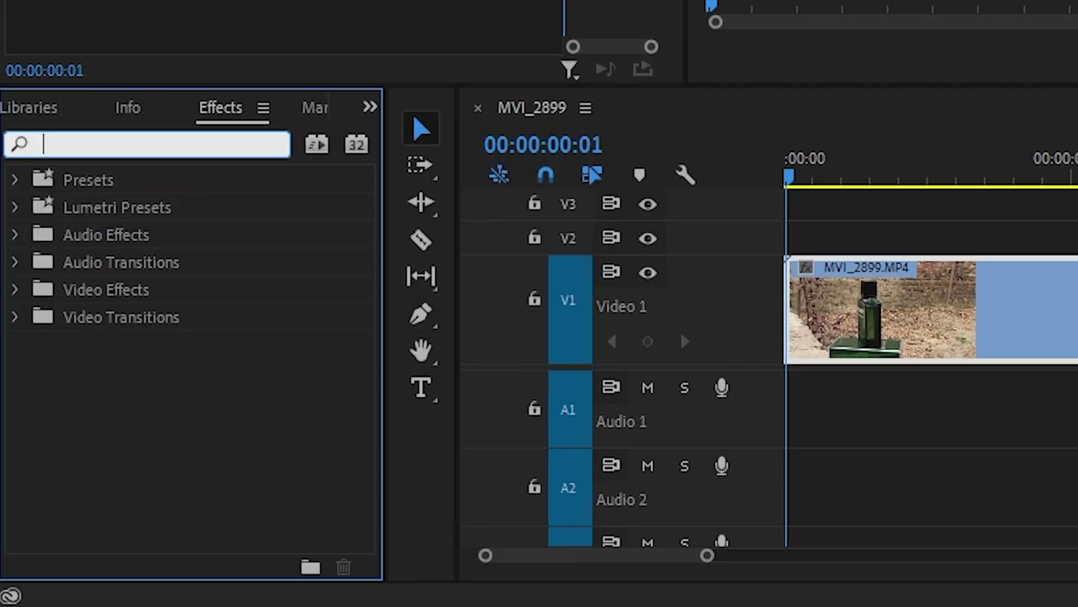
{"action": "type", "text": "warp"}
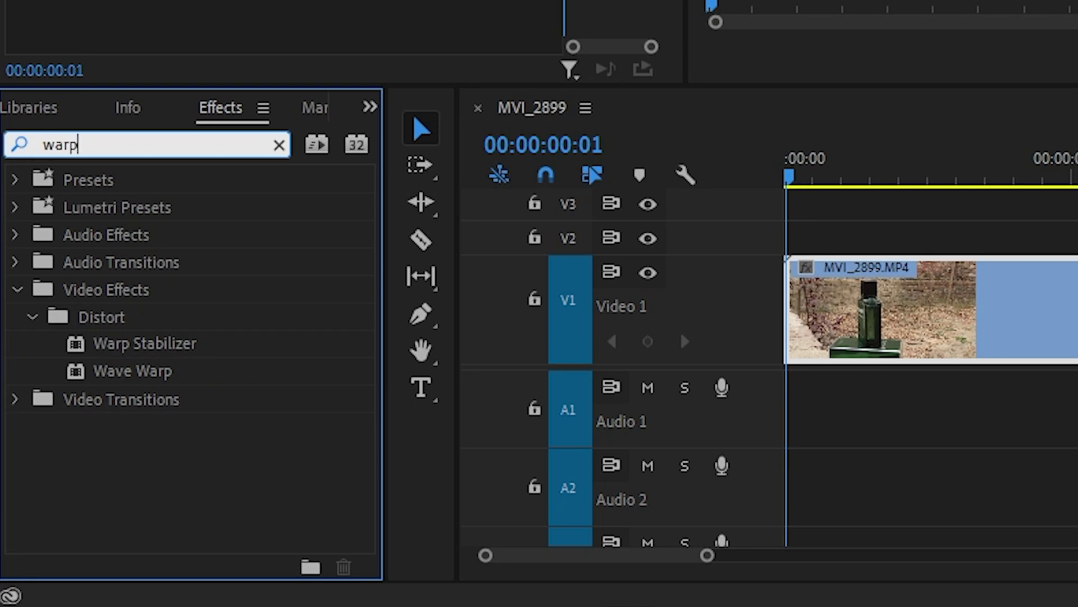
{"action": "left_click", "coordinate": [148, 345]}
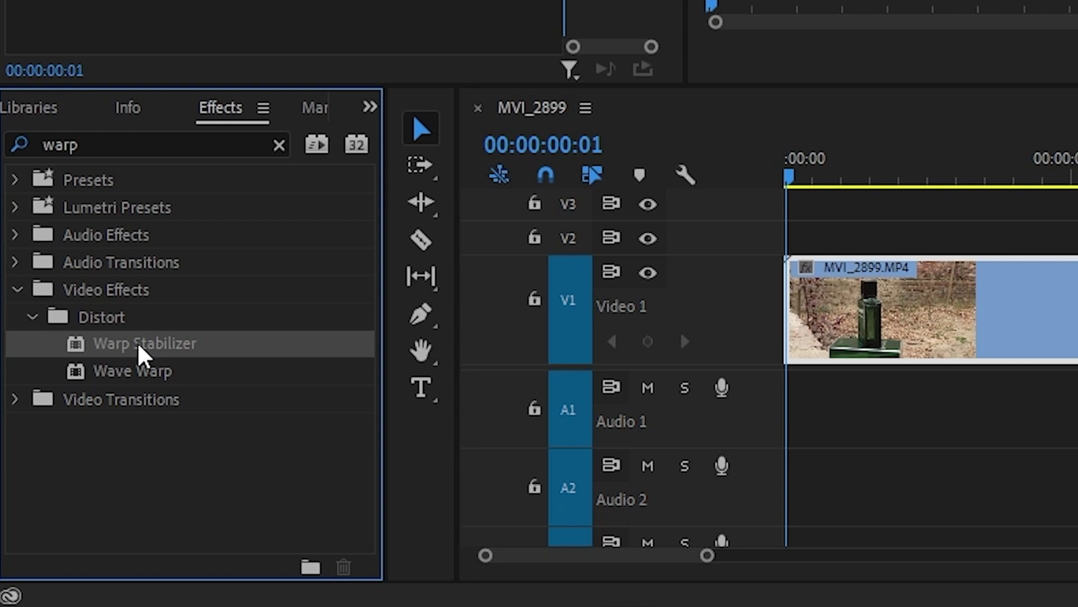
{"action": "left_click_drag", "start_coordinate": [144, 355], "coordinate": [1000, 331]}
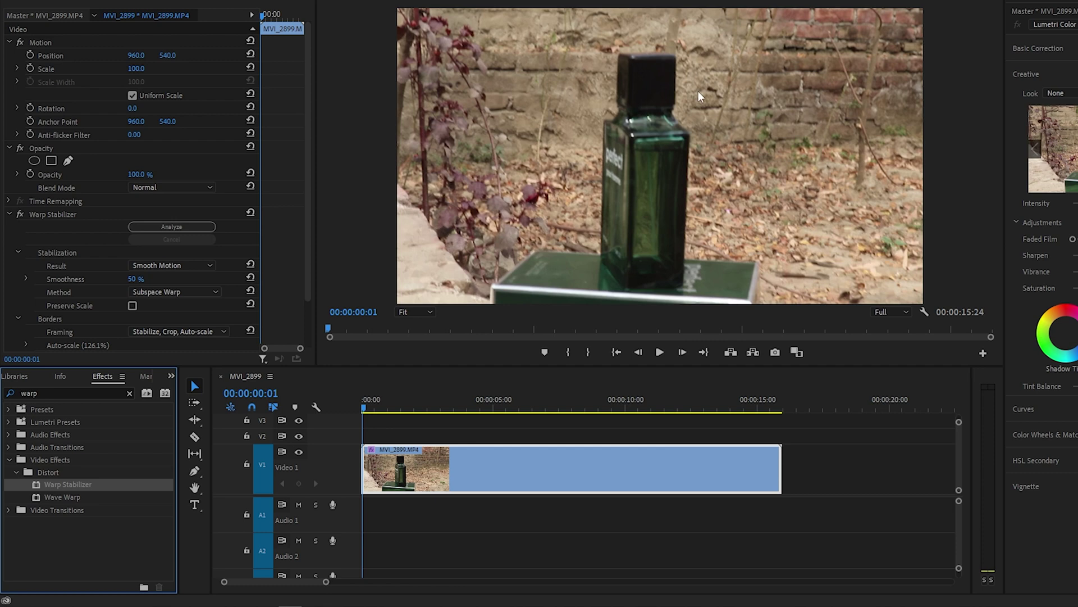
Switch the Warp Stabilizer effect off and back on to compare the original and stabilized framing
{"action": "left_click", "coordinate": [51, 236]}
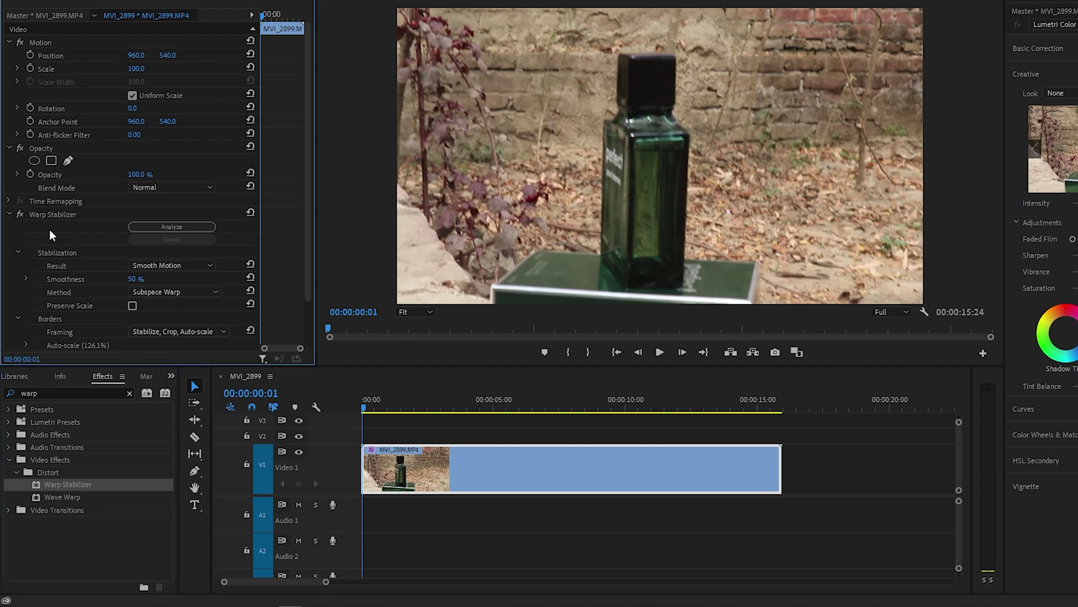
{"action": "left_click", "coordinate": [20, 214]}
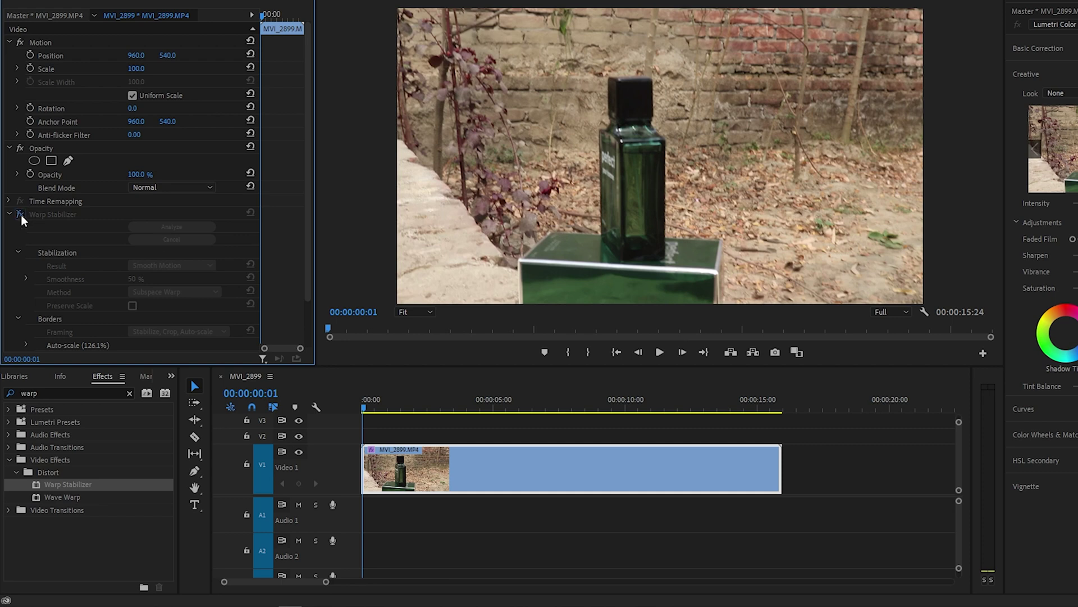
{"action": "left_click", "coordinate": [20, 214]}
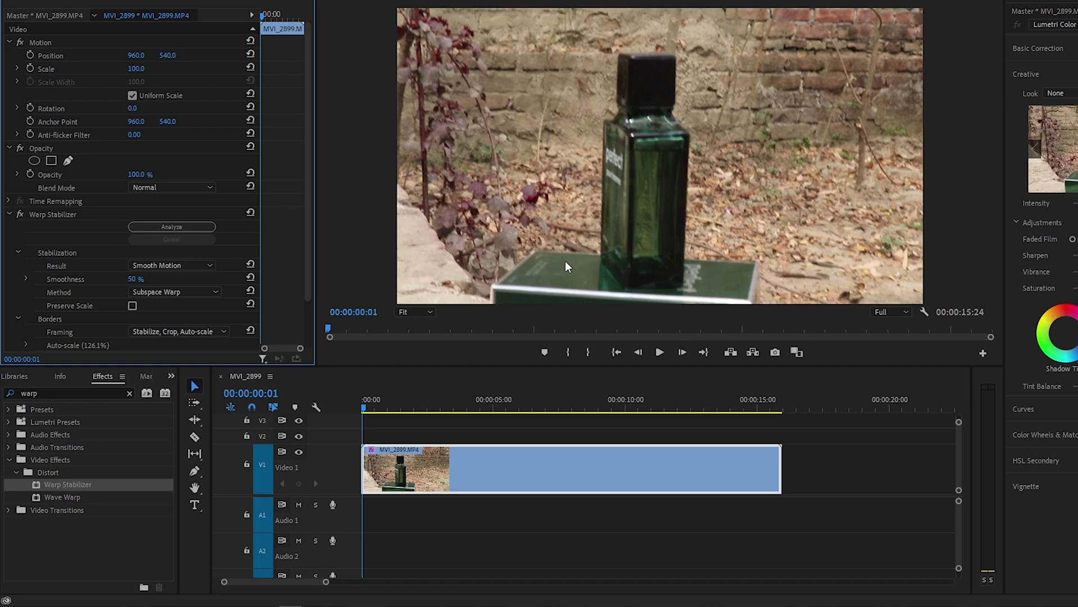
Examine the Warp Stabilizer's Result, Smoothness and Method settings and the choices they offer
{"action": "left_click", "coordinate": [82, 265]}
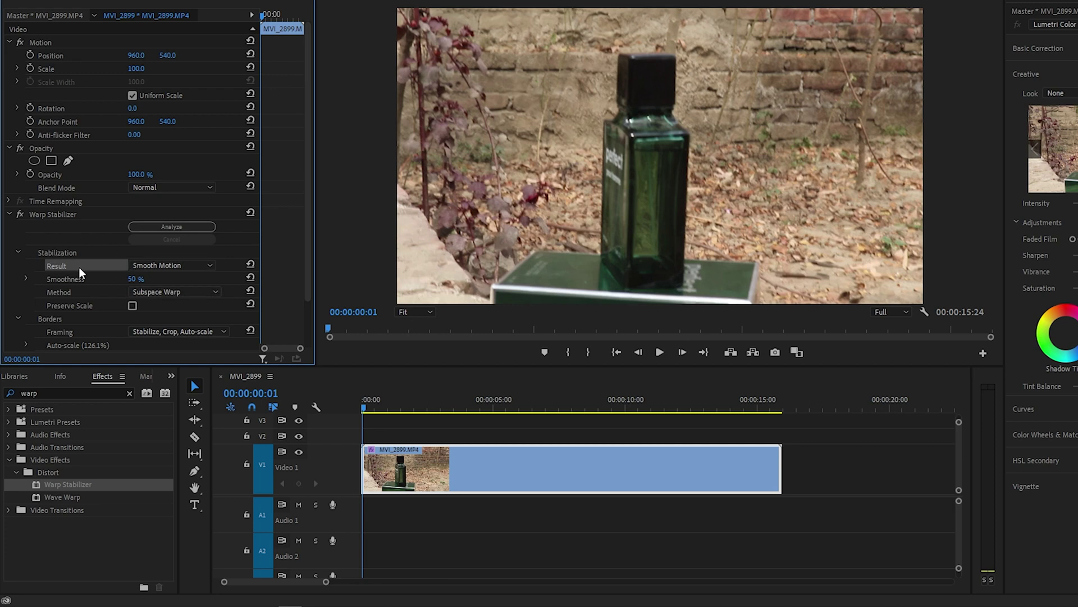
{"action": "left_click", "coordinate": [164, 266]}
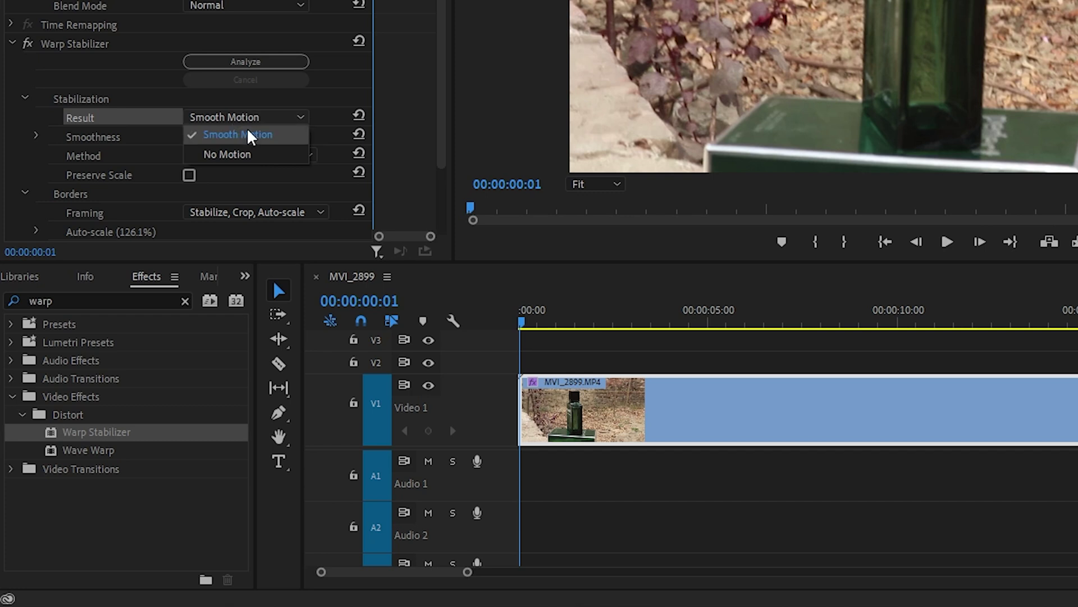
{"action": "left_click", "coordinate": [248, 131]}
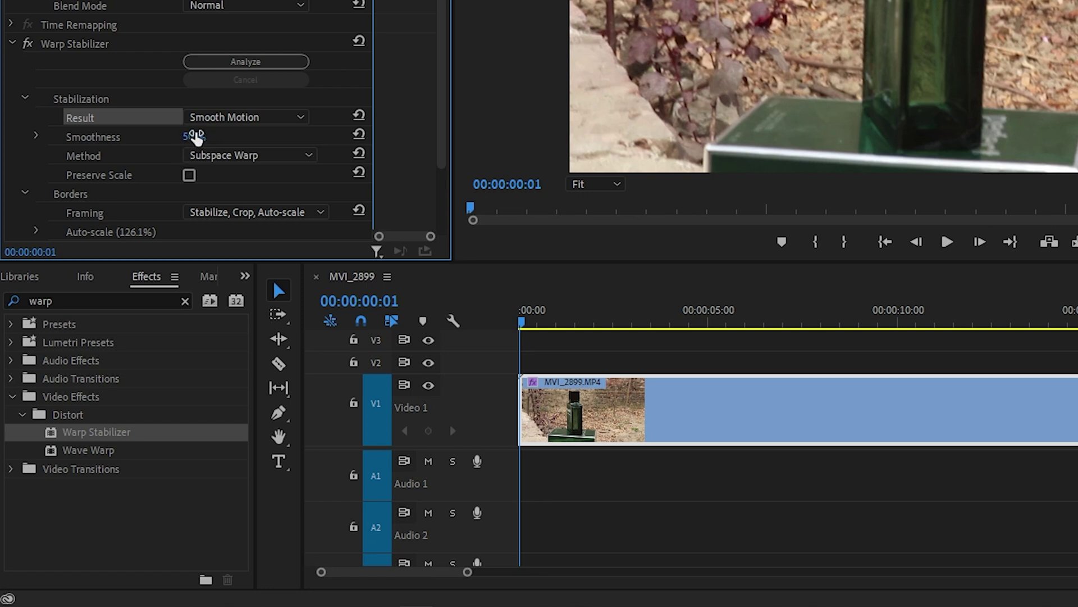
{"action": "left_click", "coordinate": [195, 136]}
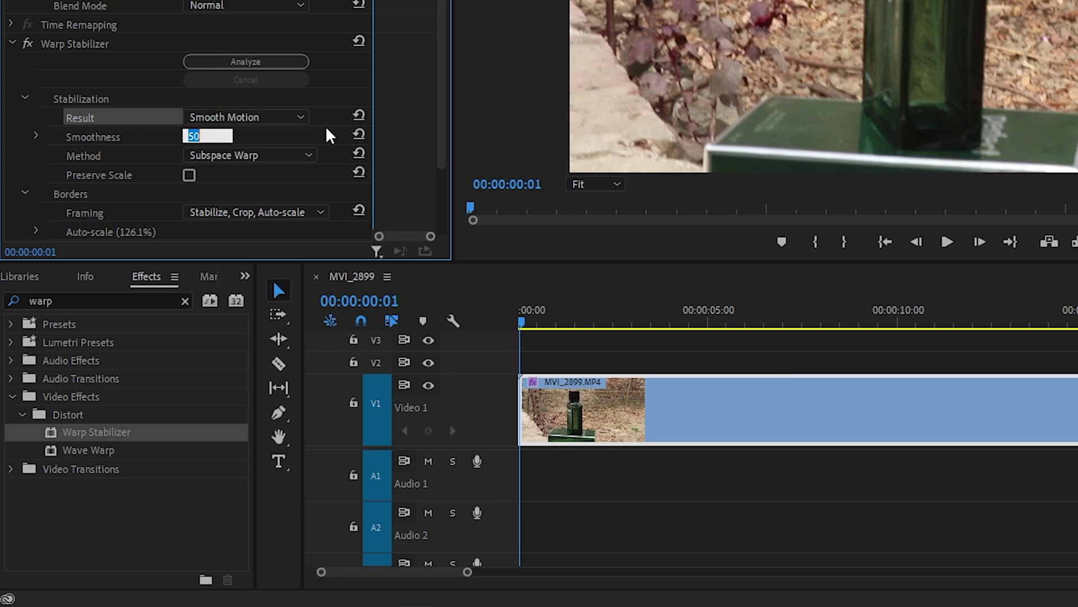
{"action": "left_click", "coordinate": [231, 163]}
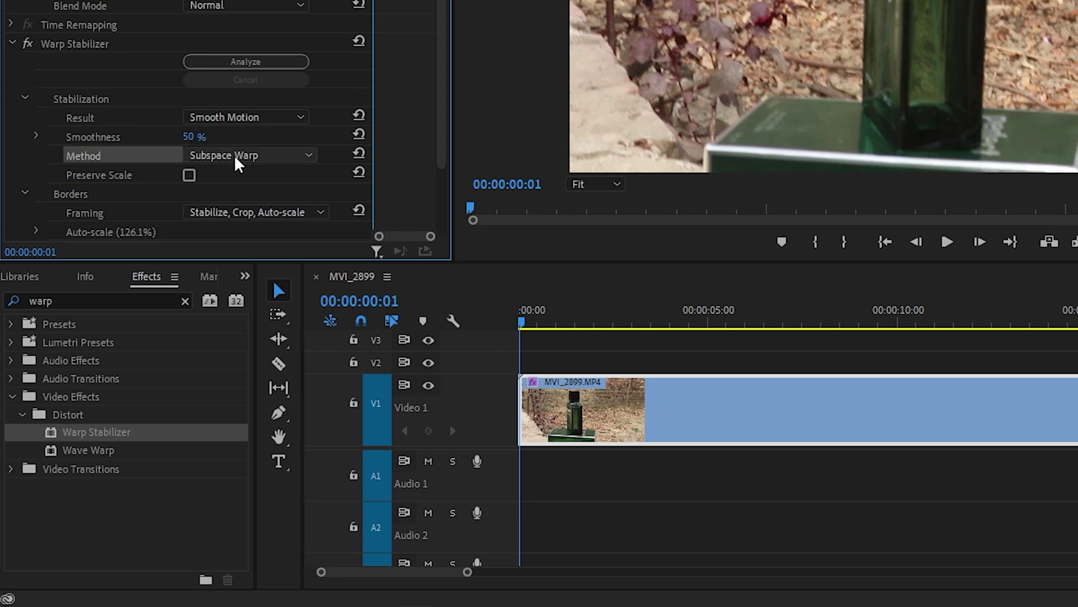
{"action": "left_click", "coordinate": [238, 163]}
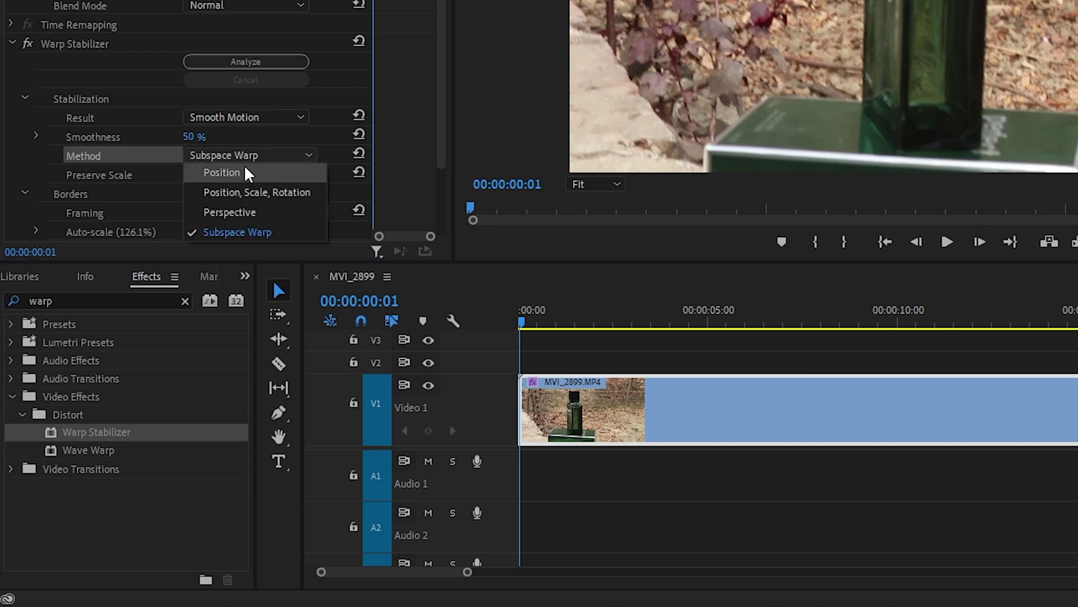
{"action": "left_click", "coordinate": [264, 163]}
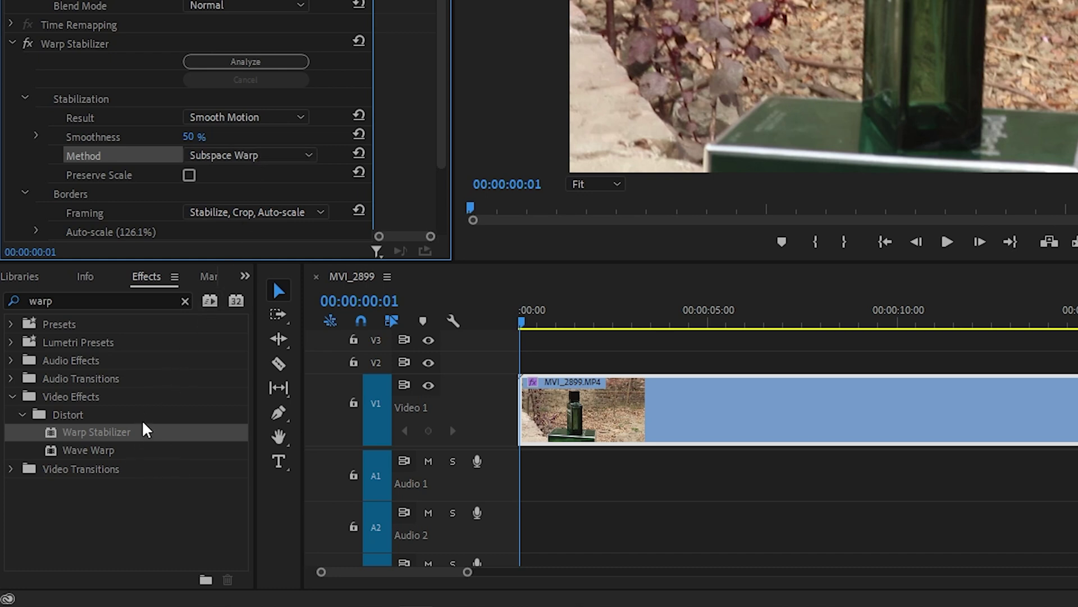
Expand the Warp Stabilizer's Advanced section and examine its settings
{"action": "scroll", "coordinate": [148, 191], "scroll_direction": "down", "scroll_amount": 3}
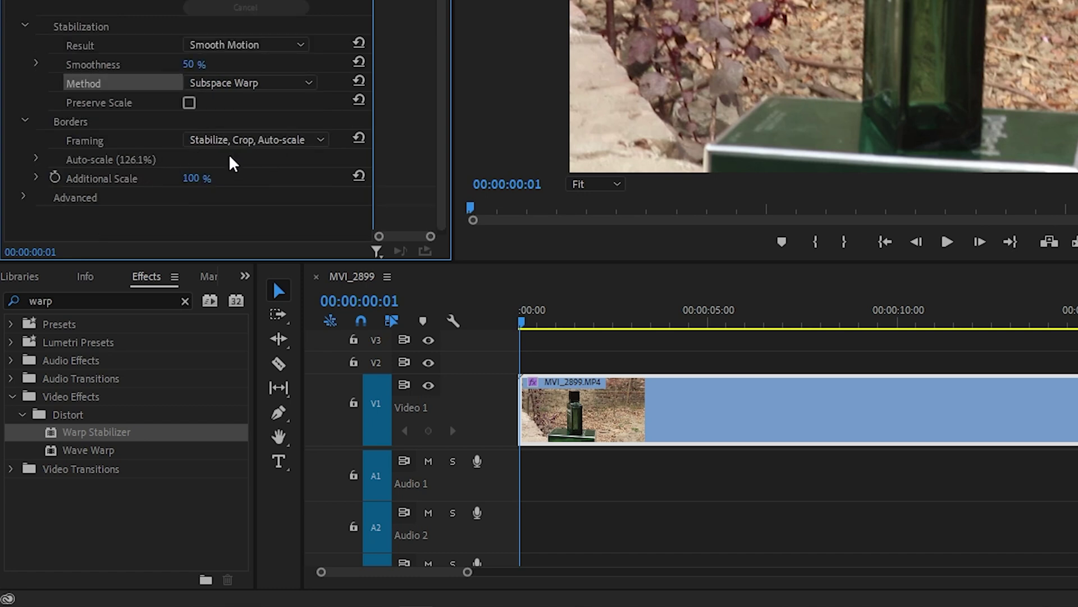
{"action": "left_click", "coordinate": [24, 197]}
{"action": "scroll", "coordinate": [128, 184], "scroll_direction": "down", "scroll_amount": 4}
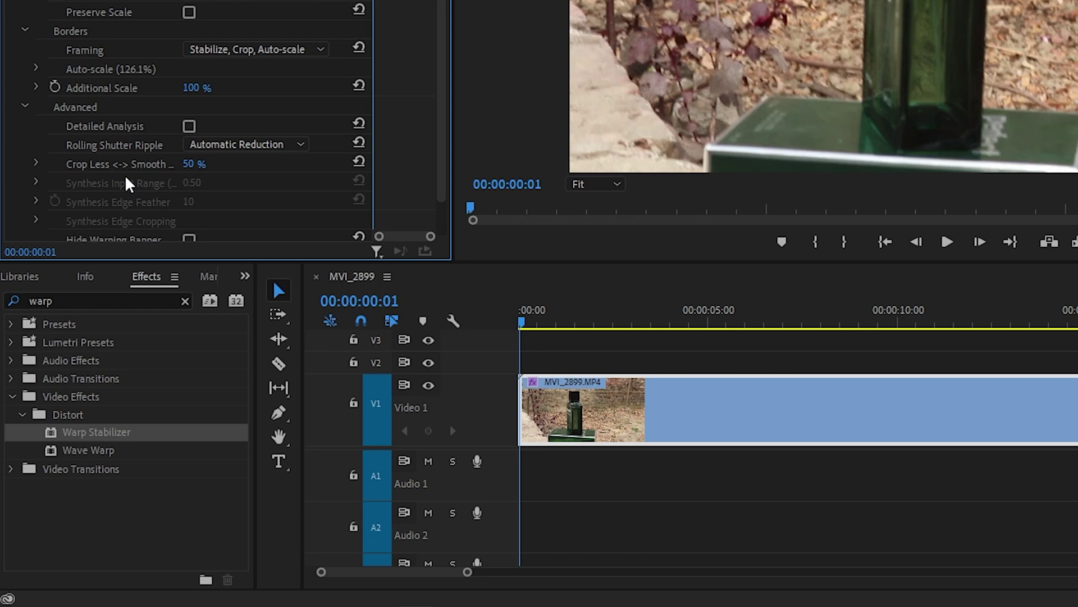
Review the remaining Advanced settings of the Warp Stabilizer and play the stabilized clip from its start to check the motion
{"action": "scroll", "coordinate": [128, 184], "scroll_direction": "down", "scroll_amount": 2}
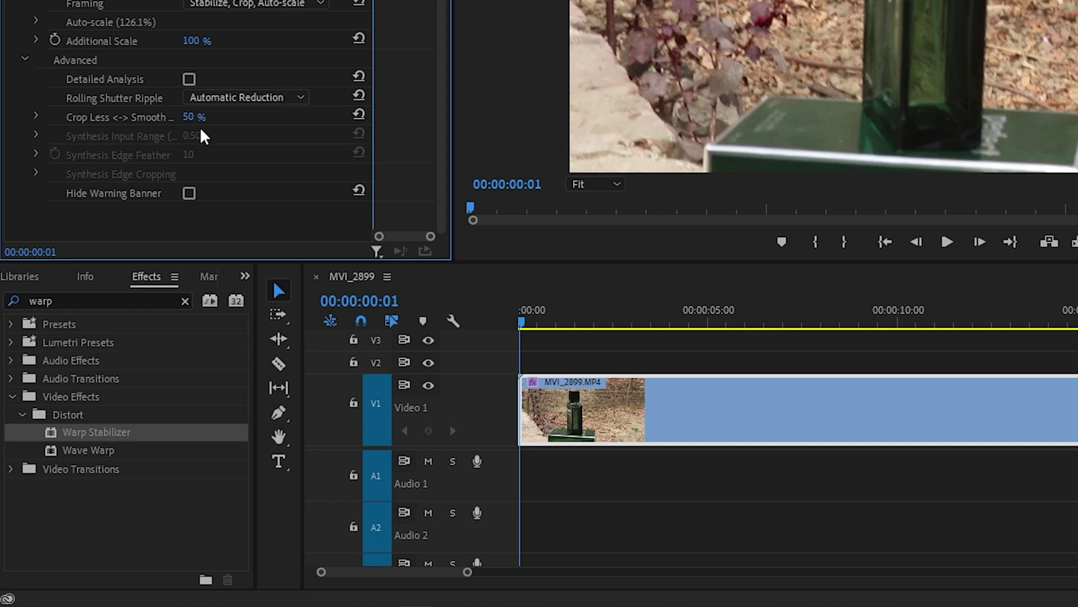
{"action": "scroll", "coordinate": [216, 194], "scroll_direction": "up", "scroll_amount": 2}
{"action": "scroll", "coordinate": [216, 193], "scroll_direction": "up", "scroll_amount": 10}
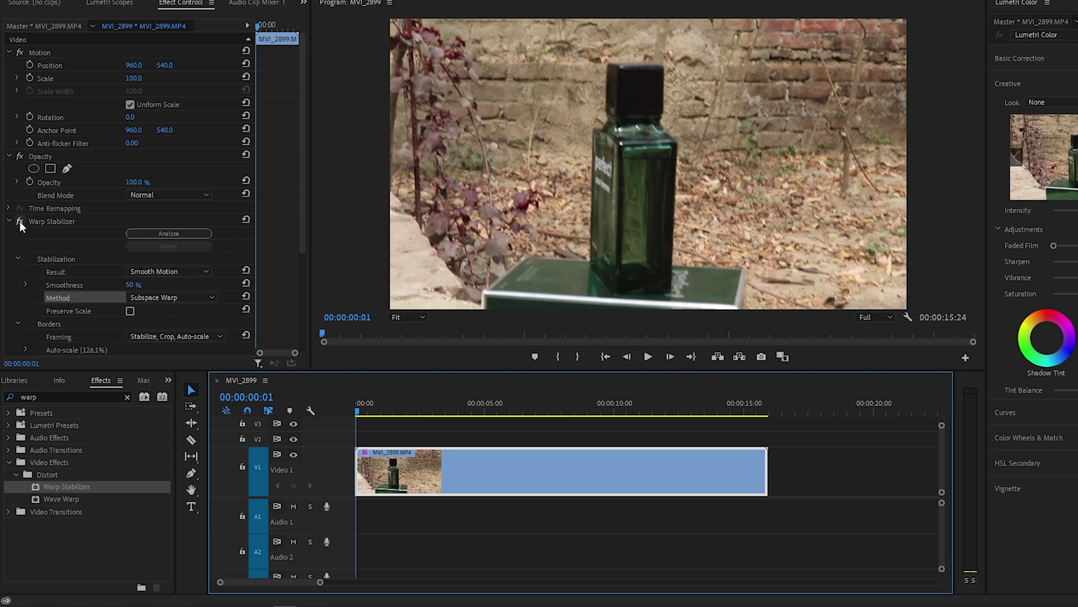
{"action": "left_click", "coordinate": [649, 357]}
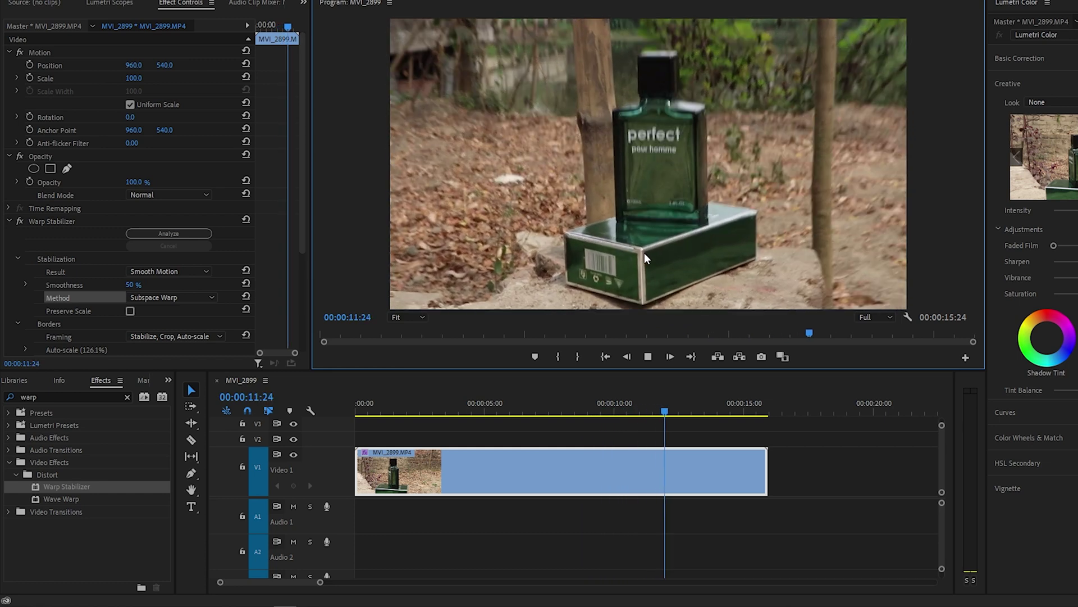
{"action": "key", "text": "space"}
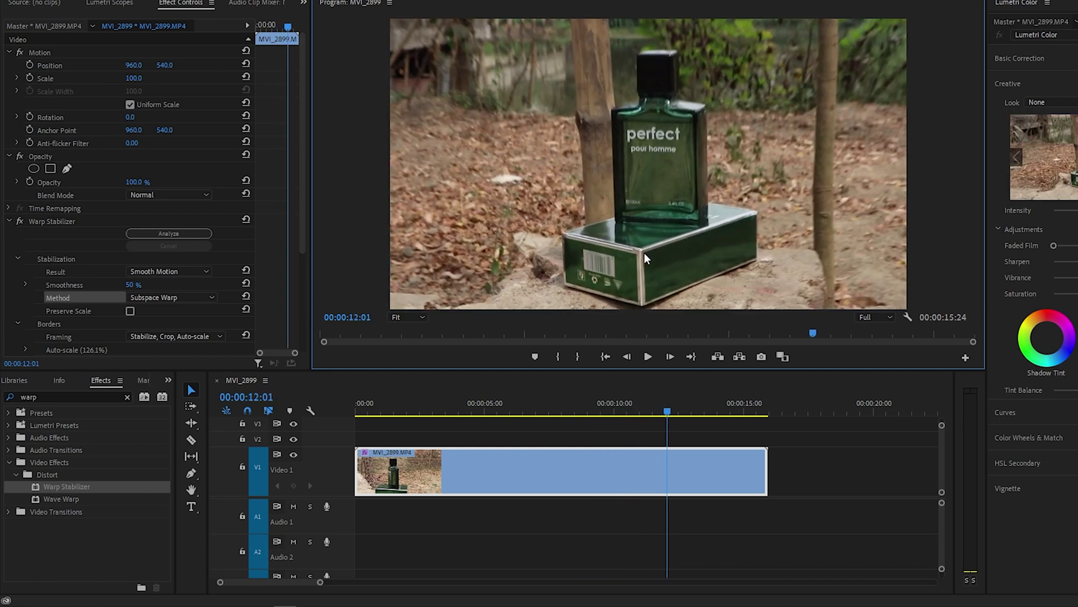
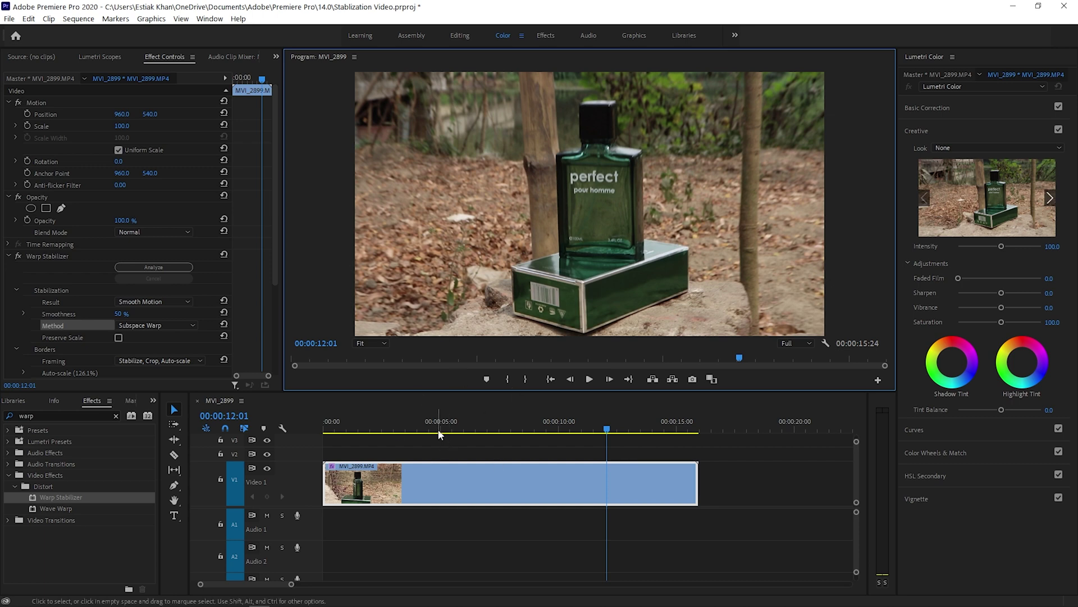
From the clip's first frame, set the Creative adjustments to Sharpen 2.0, Vibrance 63.8 and Saturation 138.3, with slight shadow and highlight tints
{"action": "key", "text": "Home"}
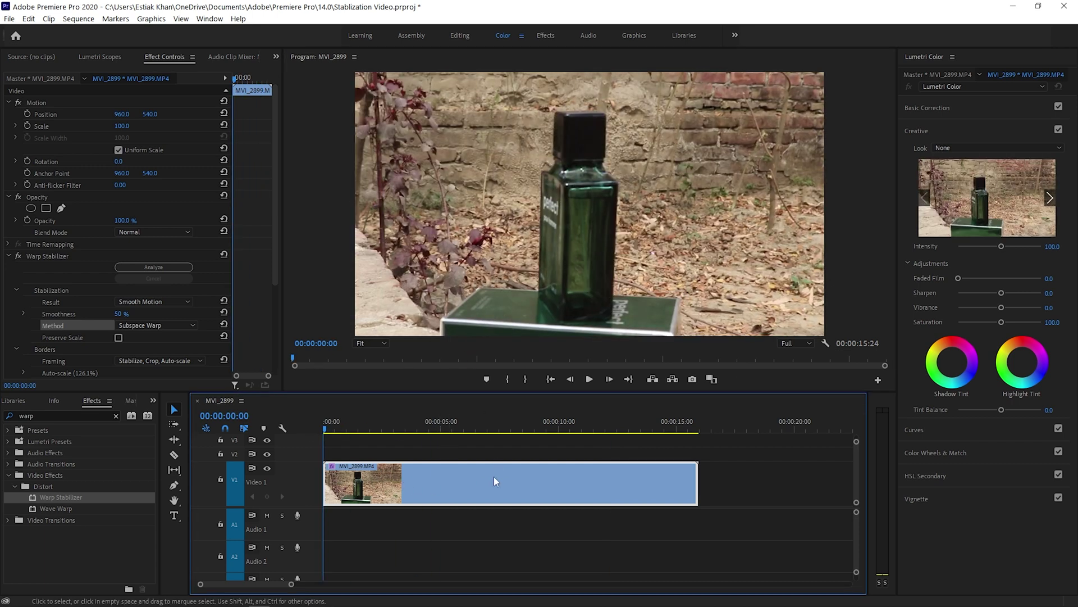
{"action": "left_click_drag", "start_coordinate": [1001, 309], "coordinate": [1026, 309]}
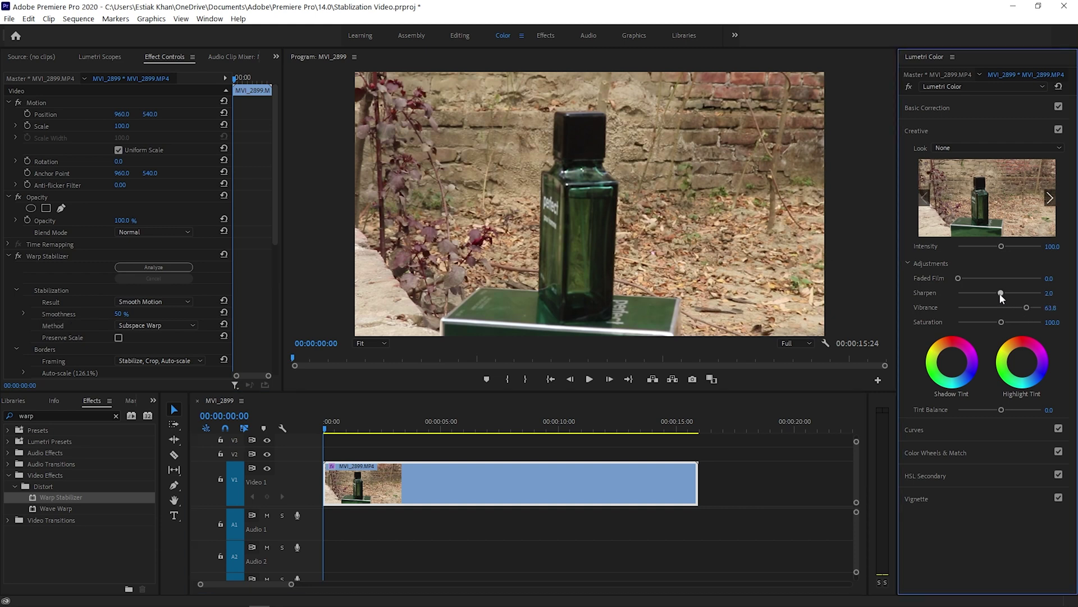
{"action": "left_click_drag", "start_coordinate": [1001, 323], "coordinate": [1015, 324]}
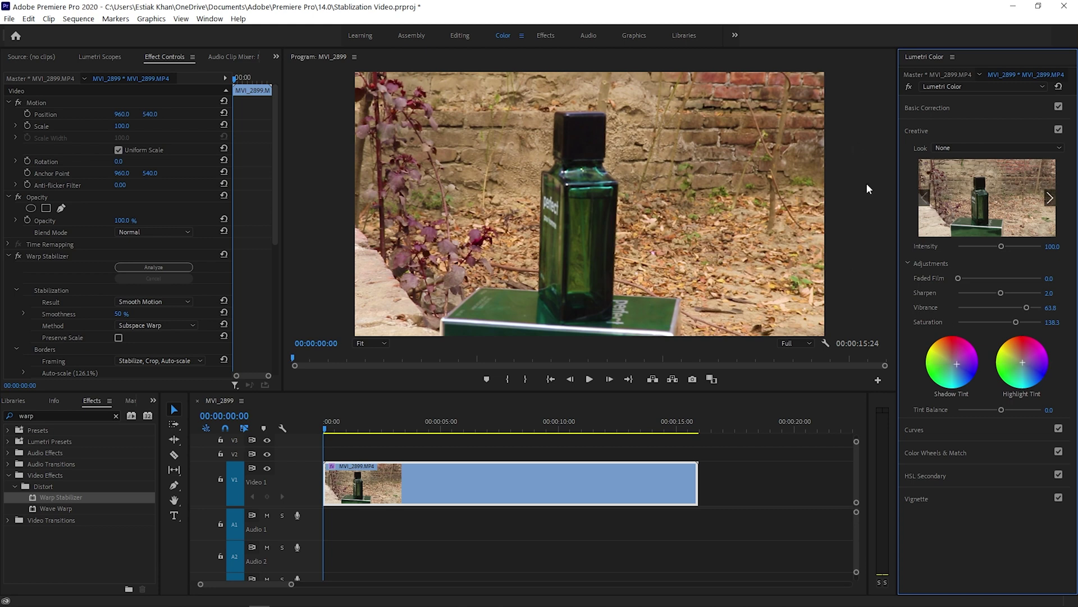
Play the stabilized, color-adjusted clip from the start, and replay it from near the beginning to review the result
{"action": "key", "text": "space"}
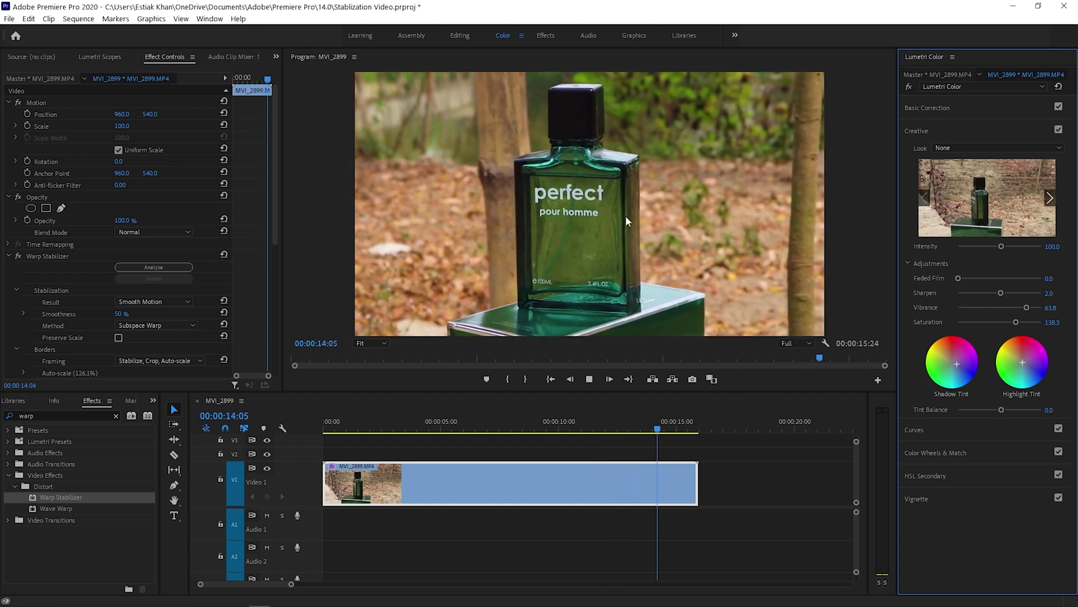
{"action": "key", "text": "space"}
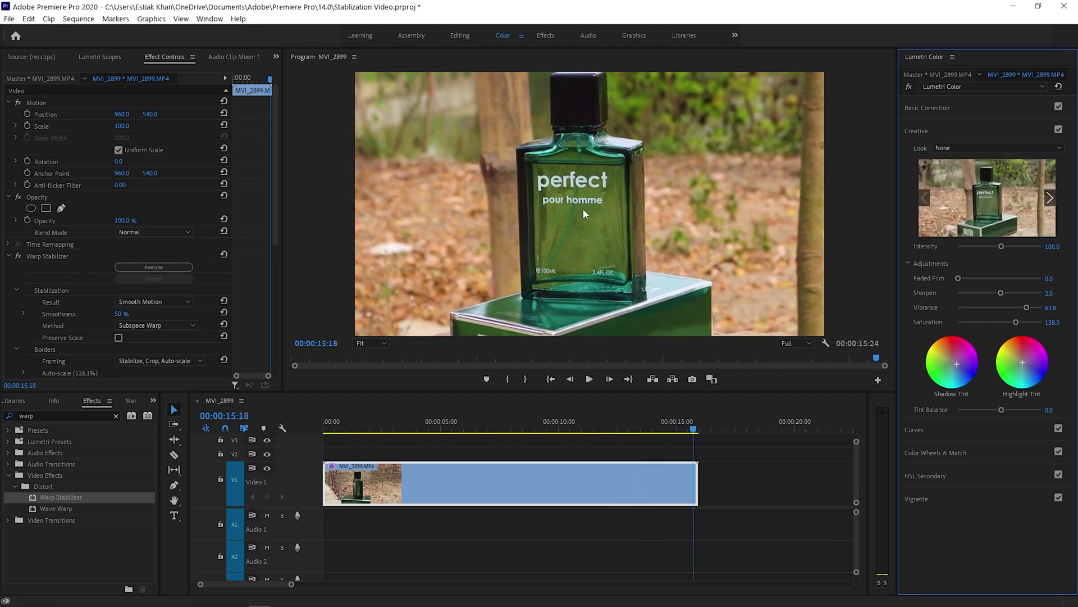
{"action": "left_click", "coordinate": [339, 429]}
{"action": "key", "text": "space"}
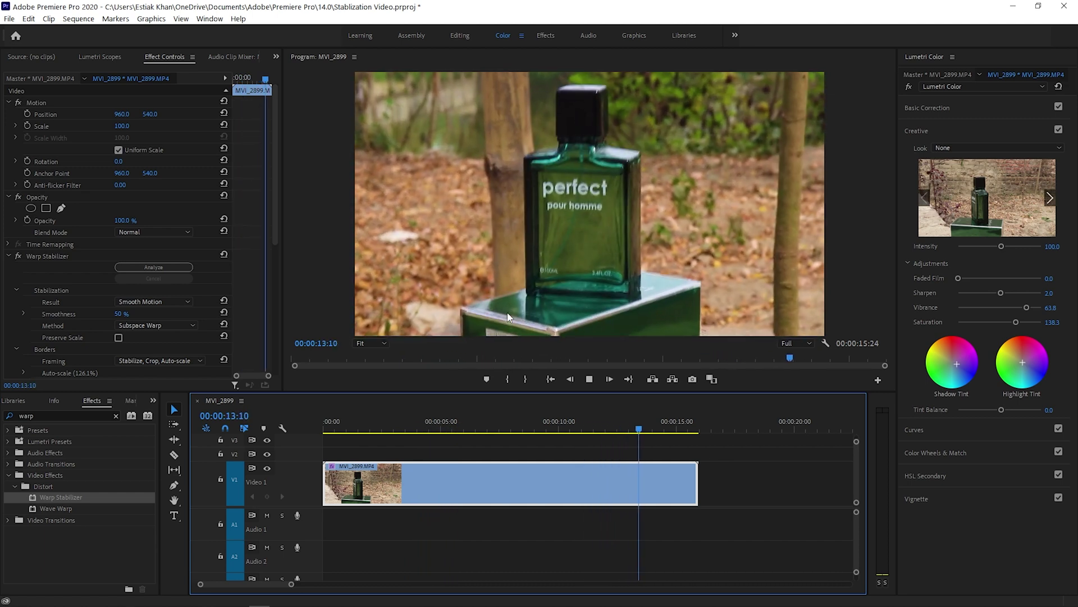
{"action": "key", "text": "space"}
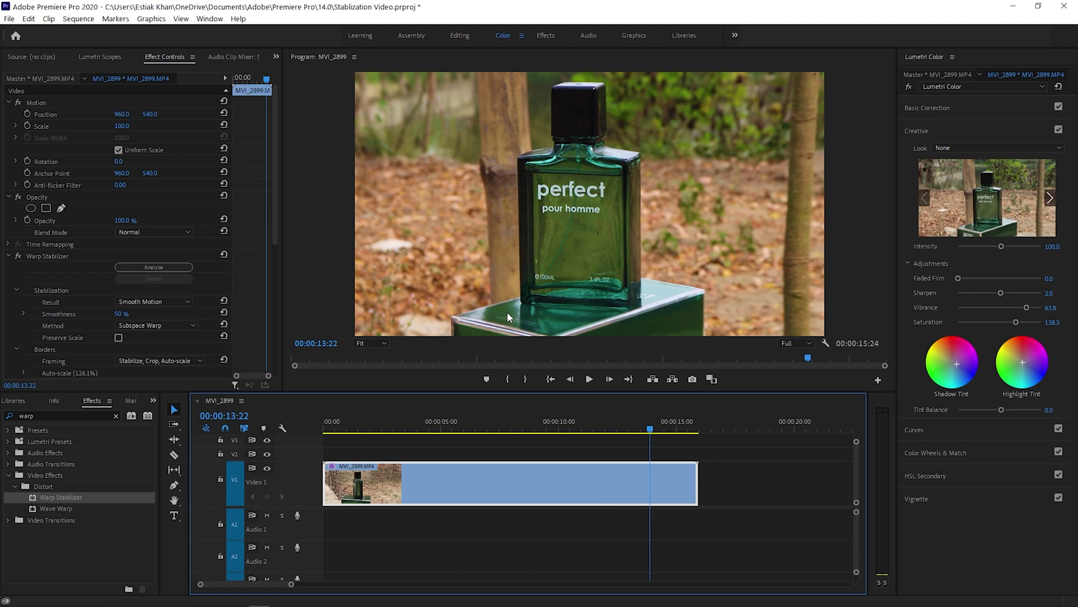